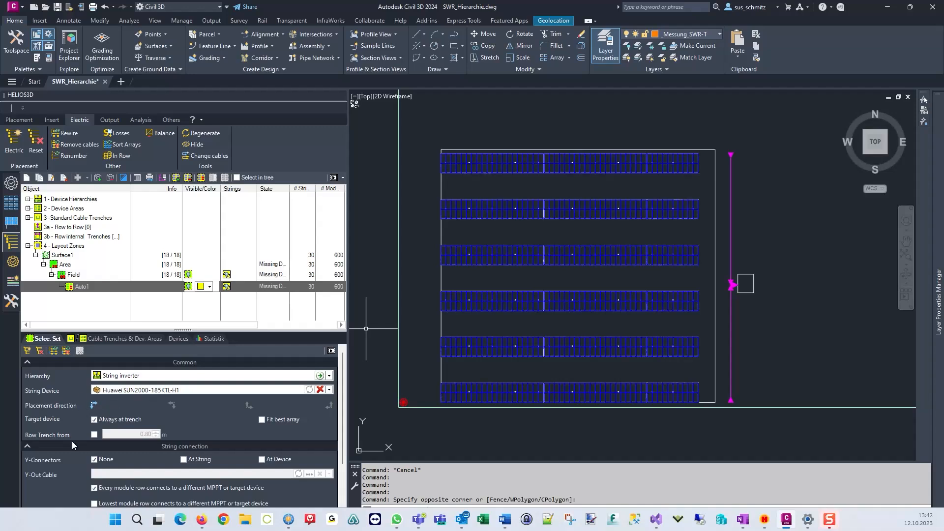
Open the Devices list and set its hierarchy level to 2: String-Inverter.
mouse_move(96, 486)
left_click(178, 339)
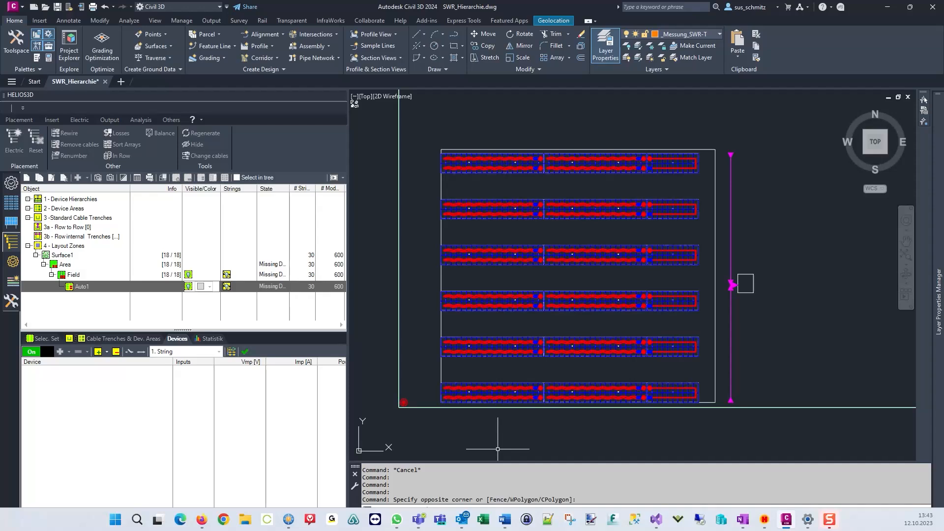
left_click(219, 351)
left_click(188, 372)
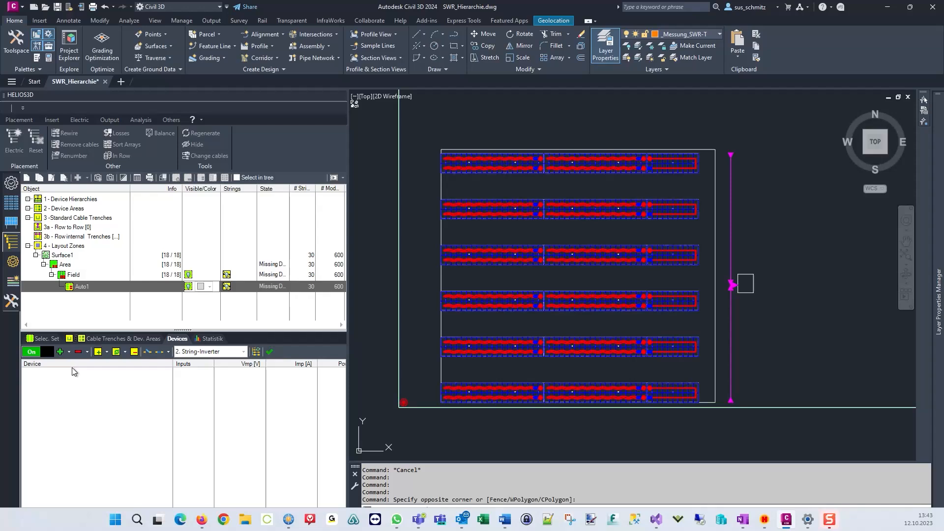
Place three Huawei SUN2000-185KTL-M0 inverters along the field's right edge beside the rows, then end placement.
left_click(107, 351)
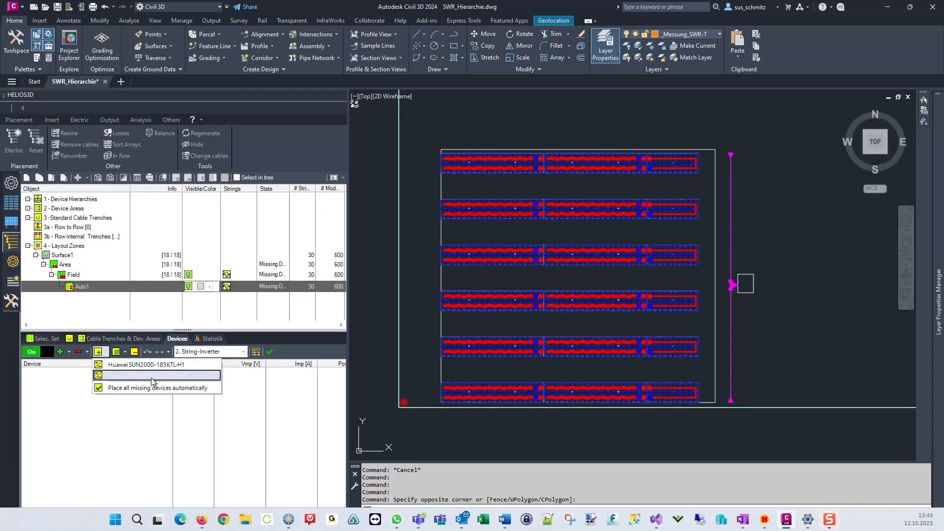
left_click(152, 376)
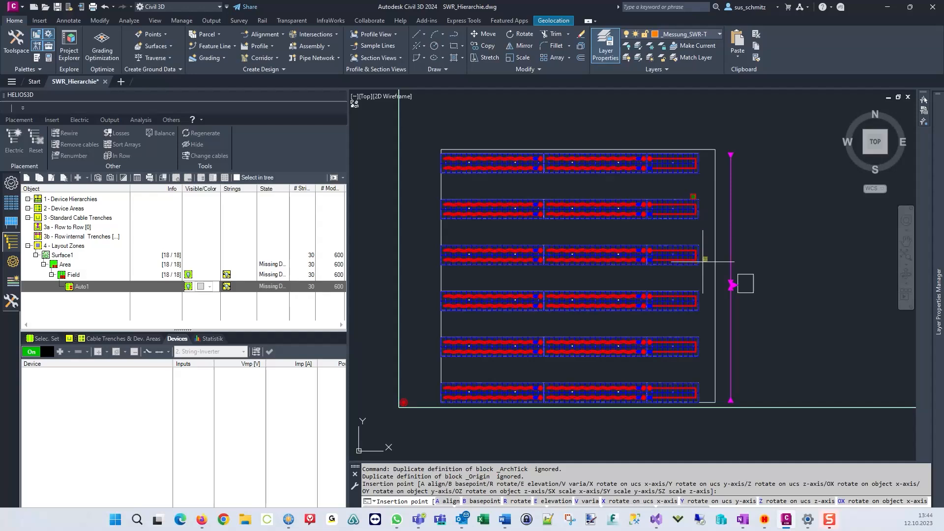
left_click(693, 289)
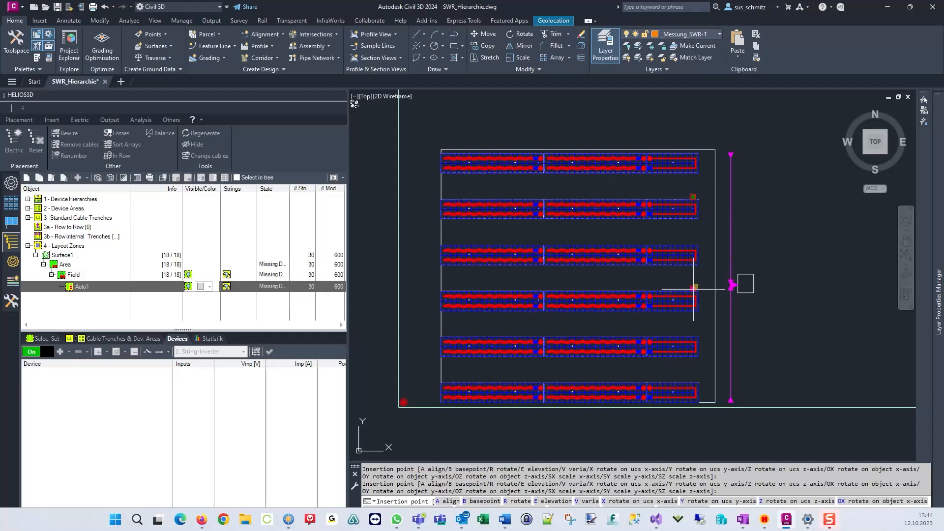
left_click(694, 336)
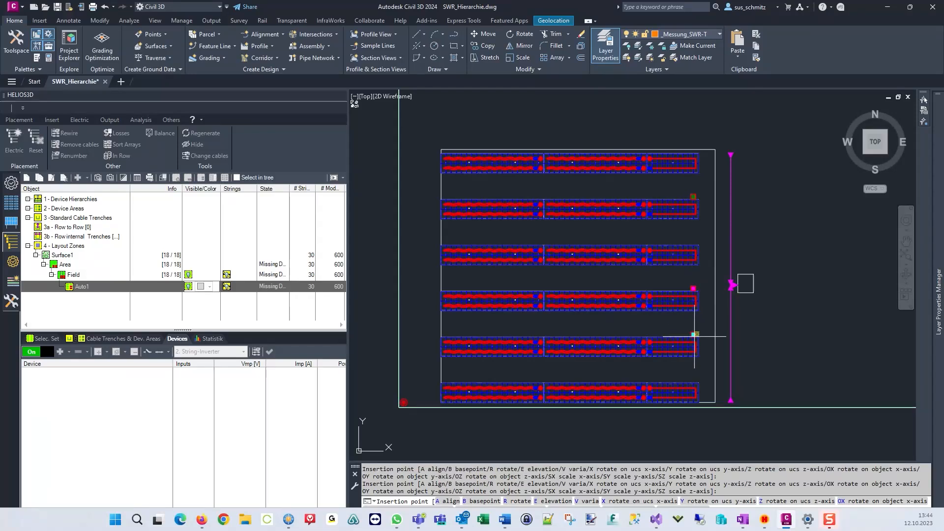
right_click(604, 275)
left_click(633, 295)
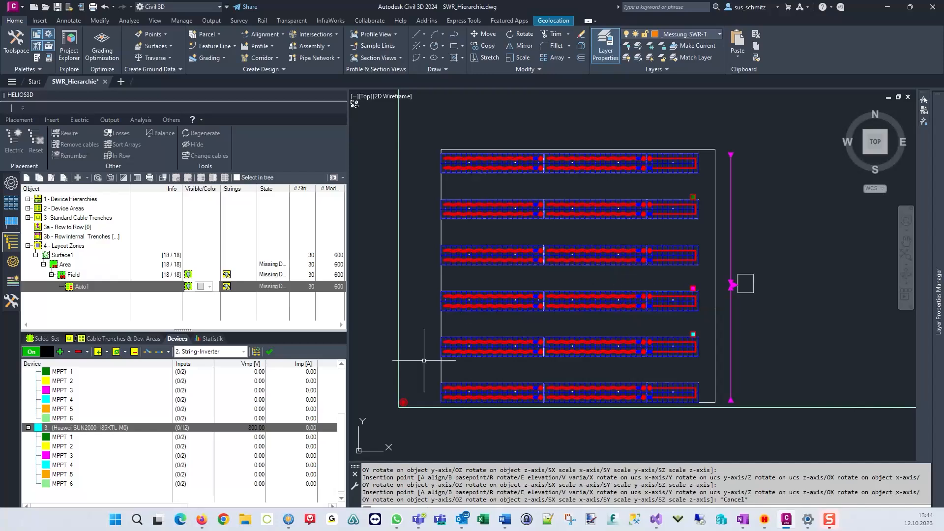
Connect the strings of the top two rows to the inverters.
scroll(146, 405, "up", 3)
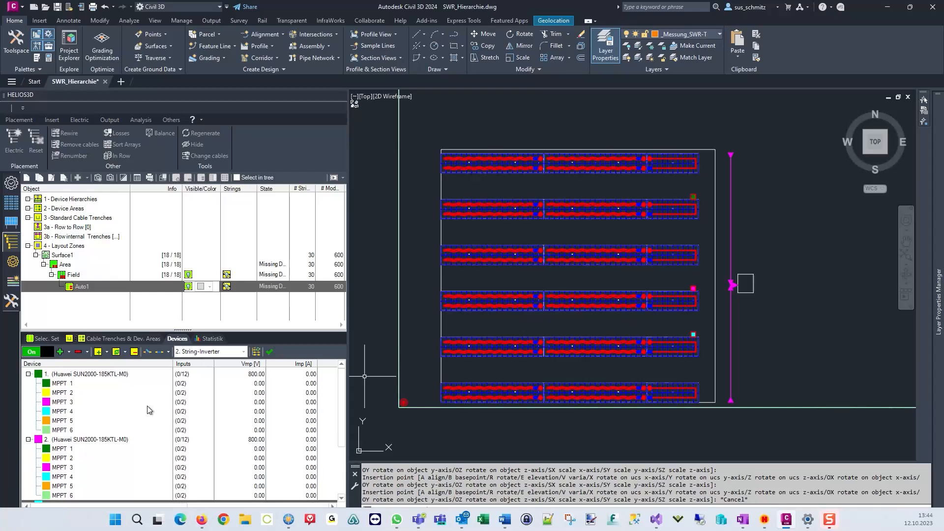
left_click(158, 352)
key("Escape")
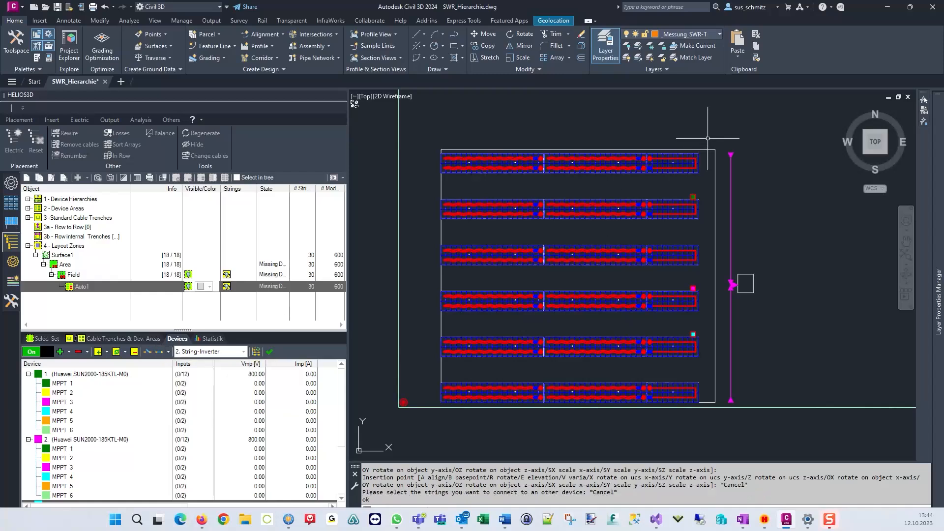
left_click(159, 352)
left_click(698, 133)
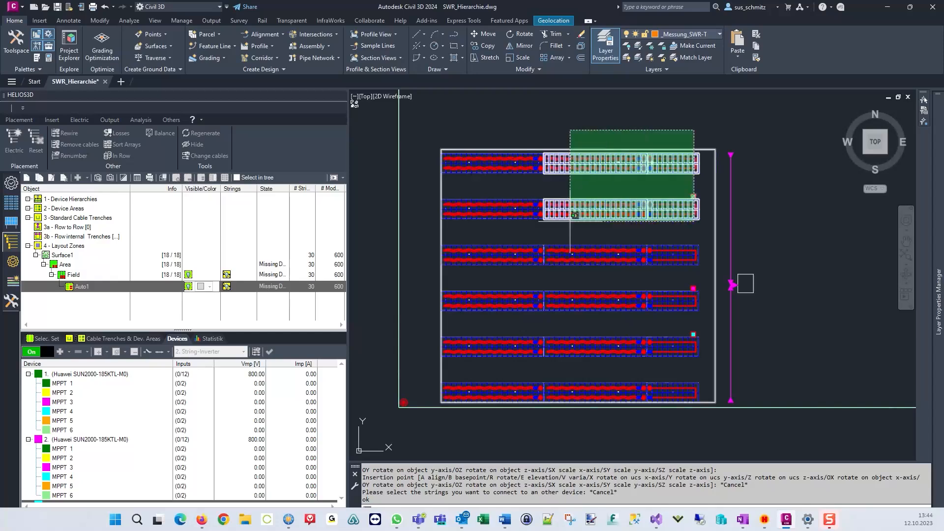
left_click(478, 225)
key("Return")
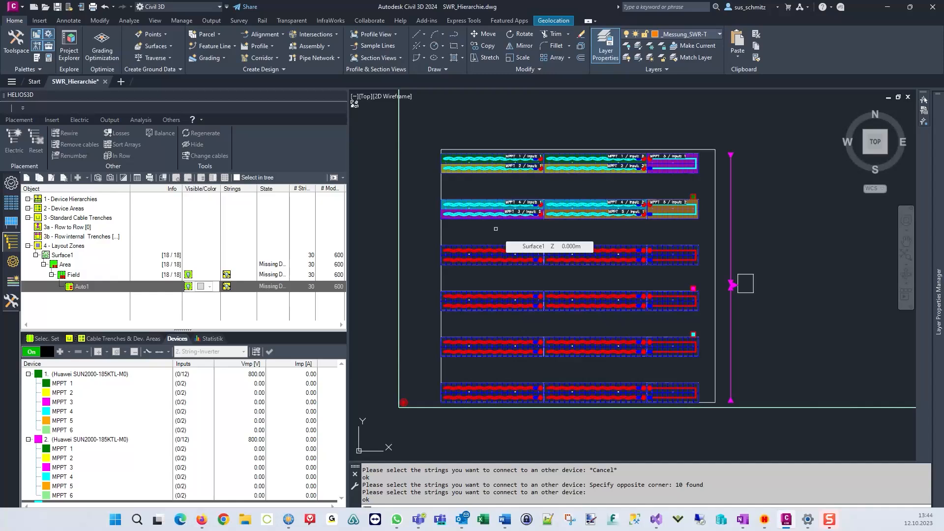
key("Return")
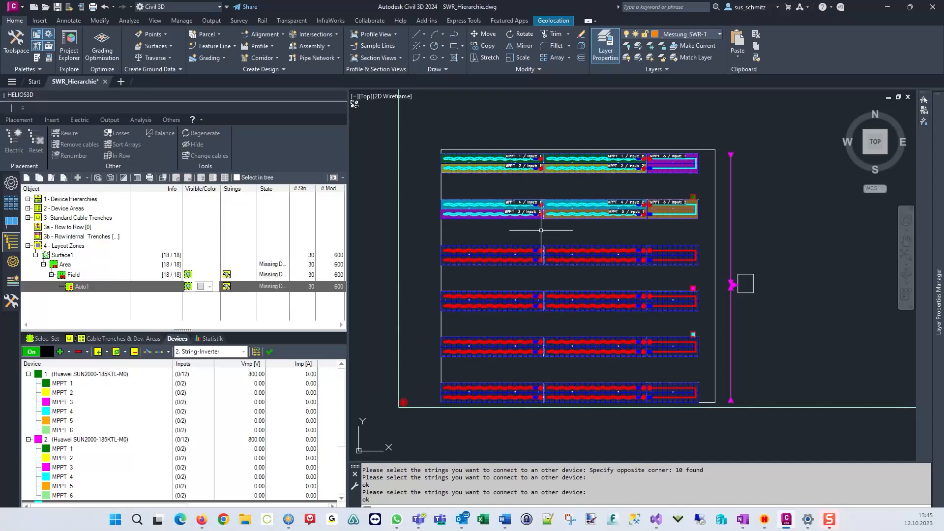
Disconnect the strings of the top two rows again.
left_click(147, 352)
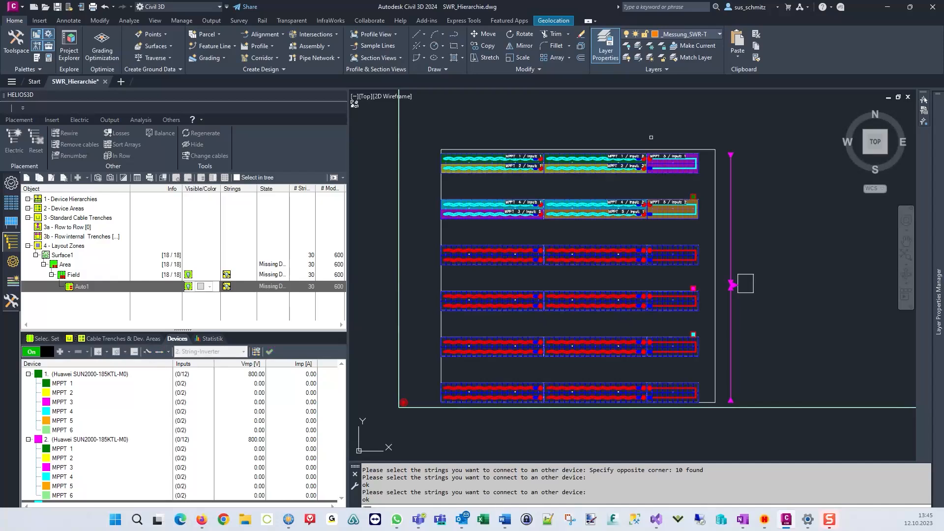
left_click(711, 121)
left_click(507, 217)
key("Return")
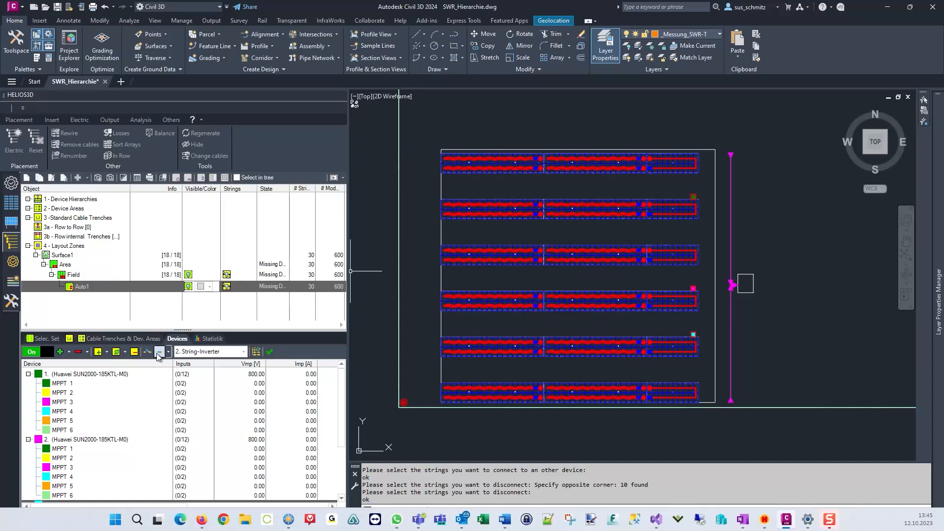
Select inverter 1 and connect the strings in the first row's left section to it.
left_click(109, 374)
left_click(160, 352)
left_click(578, 146)
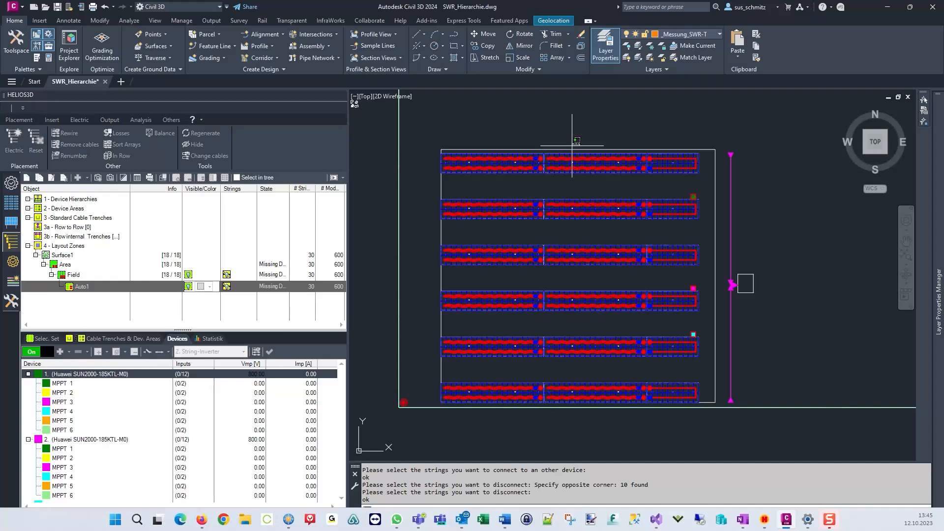
left_click(499, 185)
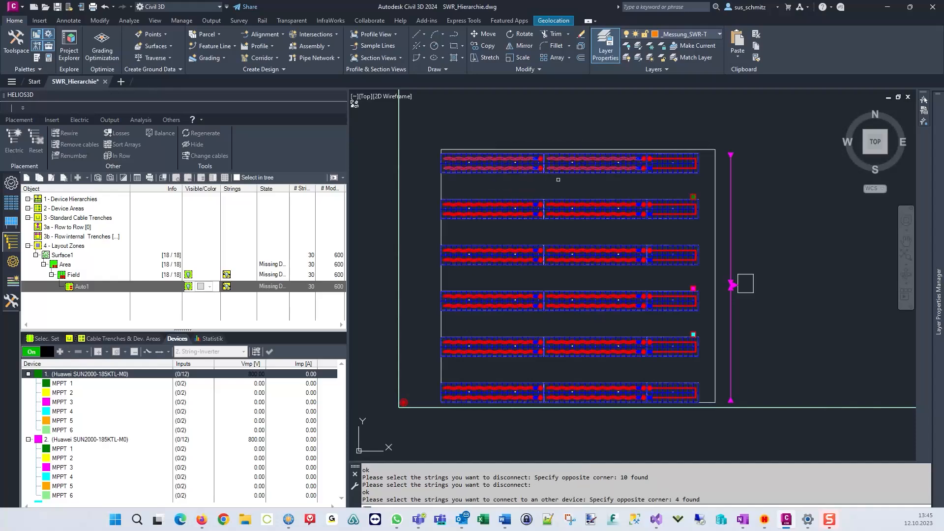
key("Return")
Connect the right-end strings of the top two rows and the second row's left section to inverter 1.
left_click(692, 143)
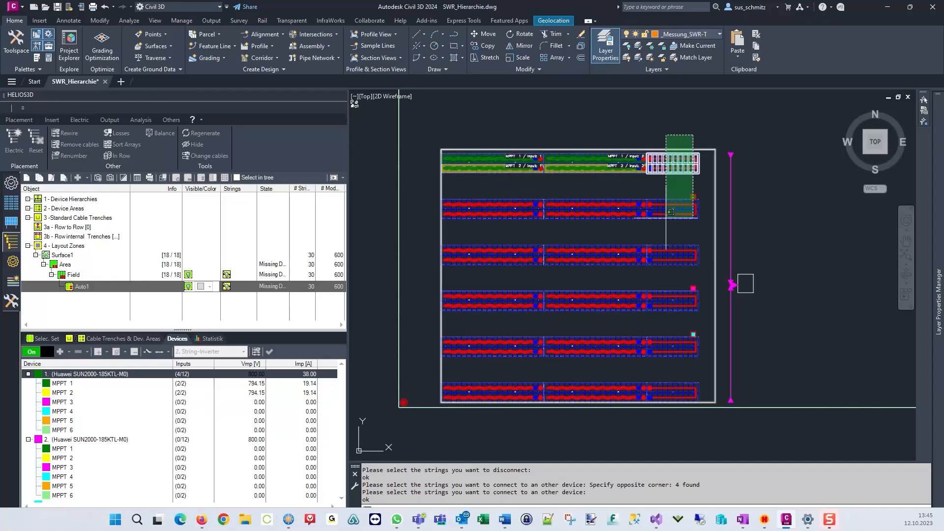
left_click(659, 217)
key("Return")
left_click(605, 195)
left_click(511, 233)
key("Return")
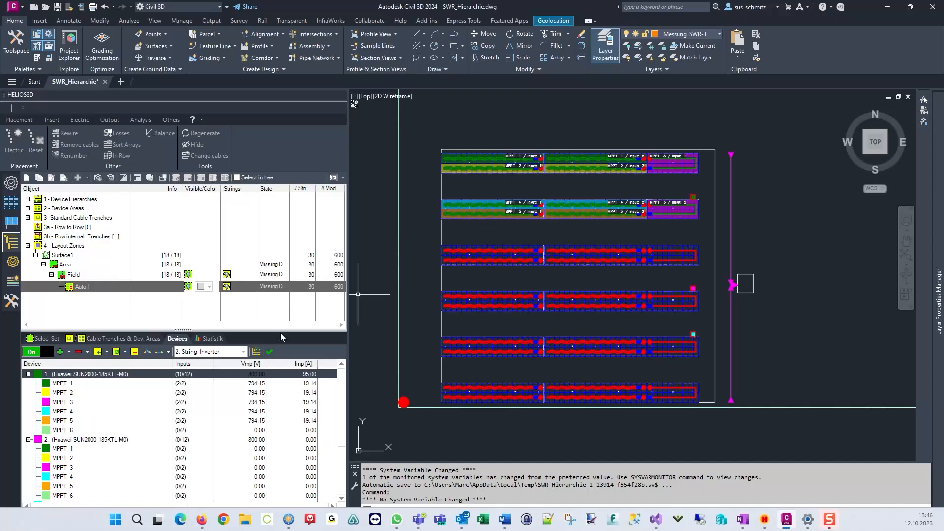
Select inverter 2 and connect the strings in the third row's left section to it.
left_click(132, 441)
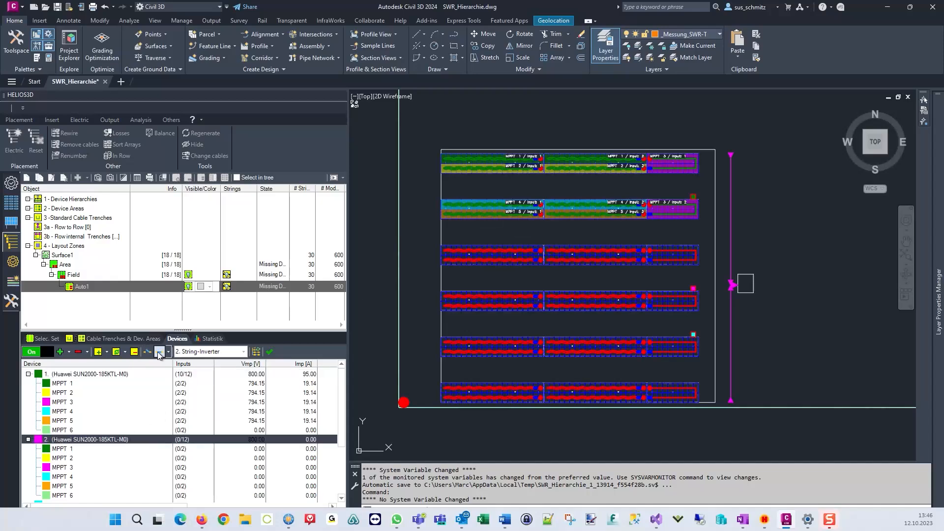
left_click(588, 238)
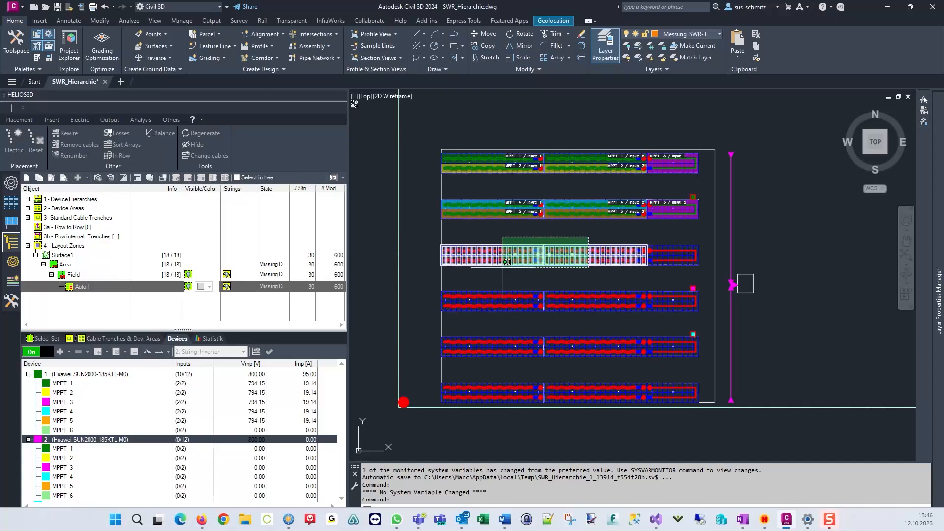
left_click(494, 273)
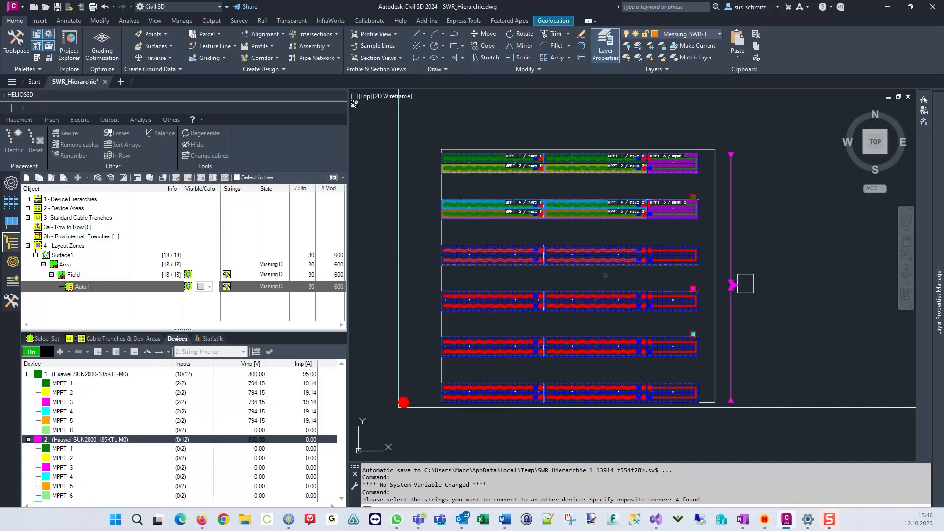
key("Return")
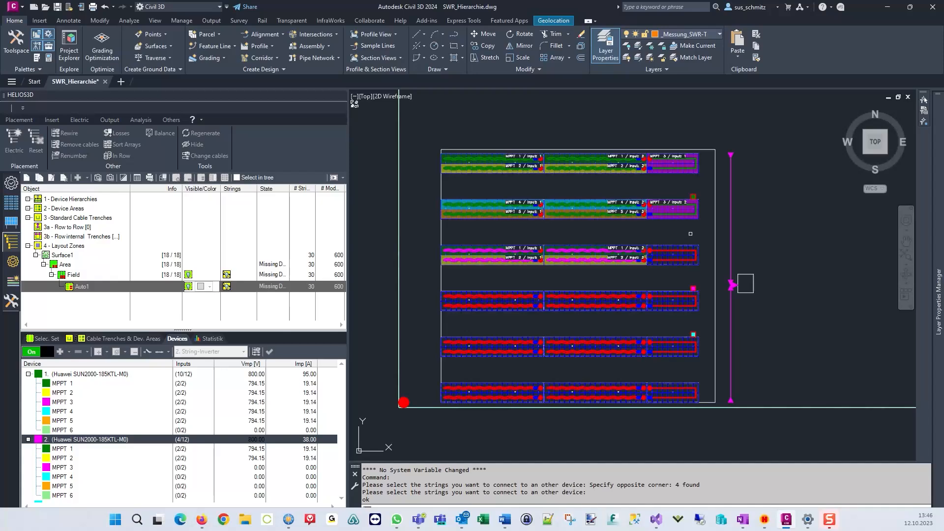
Connect the remaining strings of the third and fourth rows to inverter 2 and finish the command.
left_click(671, 351)
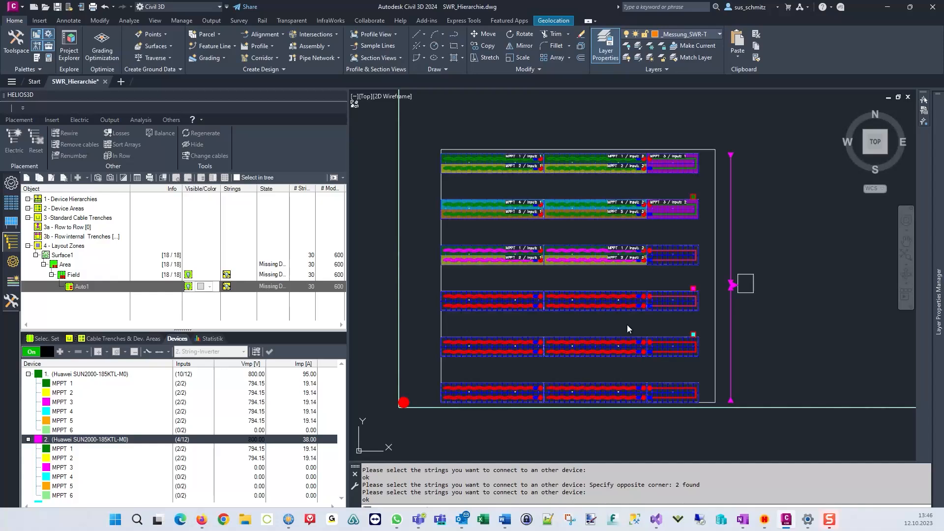
key("Return")
left_click(602, 277)
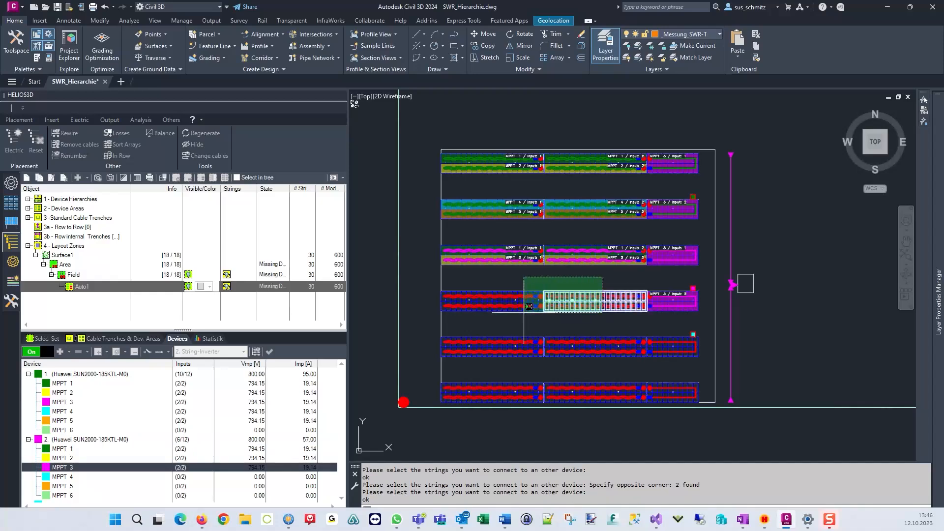
left_click(509, 318)
key("Return")
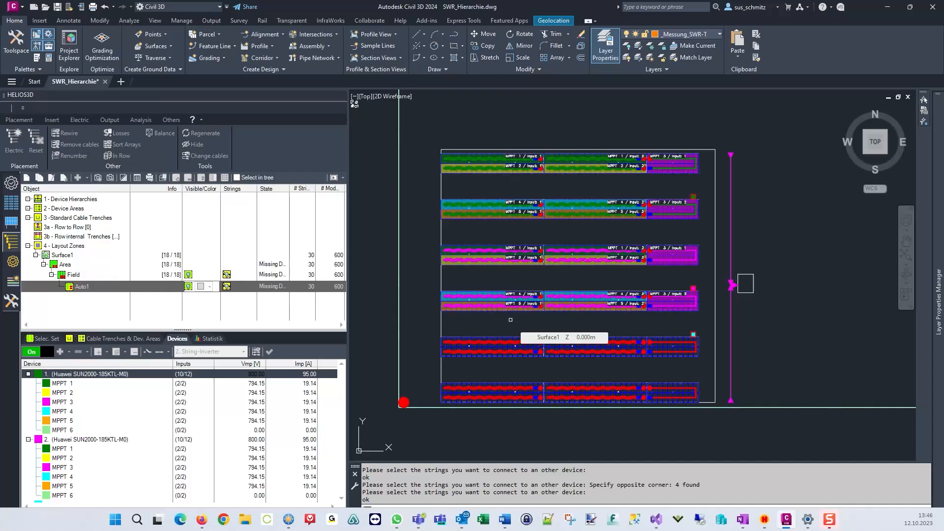
key("Return")
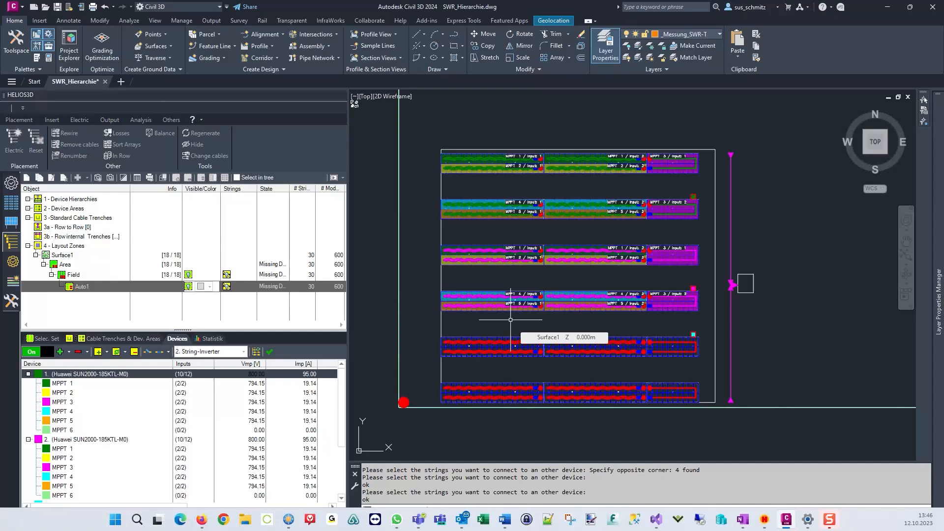
Select inverter 3 and connect the strings in the fifth row's left section to it.
scroll(217, 442, "down", 3)
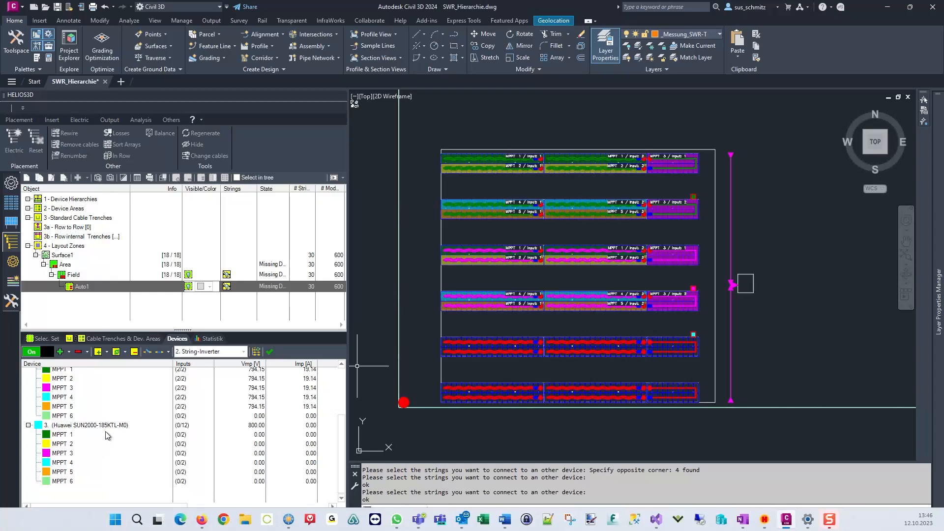
left_click(112, 426)
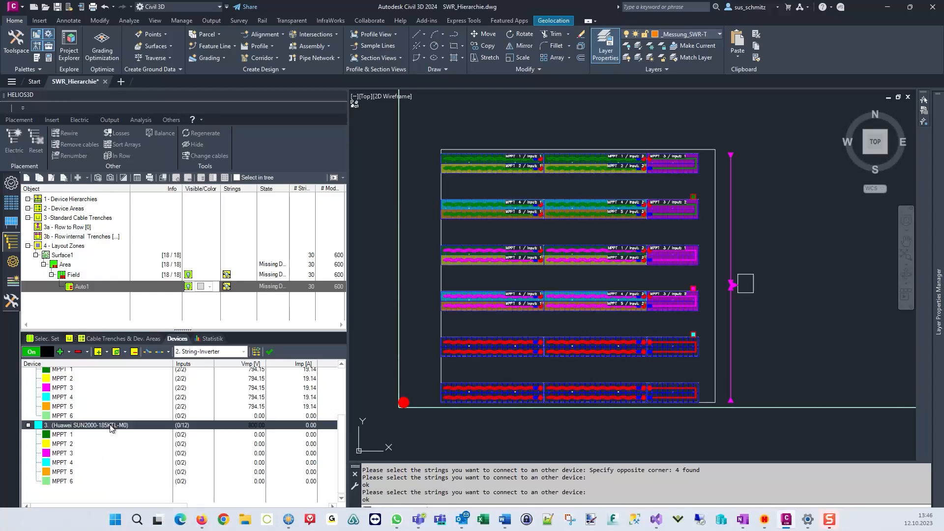
left_click(589, 326)
left_click(442, 354)
key("Return")
Connect the remaining strings of the fifth and sixth rows to inverter 3.
left_click(677, 333)
left_click(654, 415)
key("Return")
left_click(576, 365)
left_click(505, 416)
key("Return")
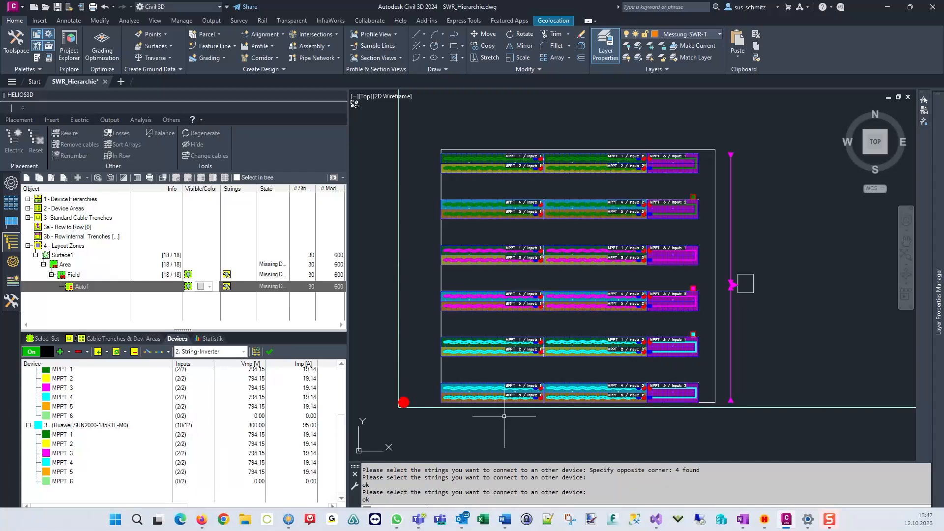
left_click(106, 352)
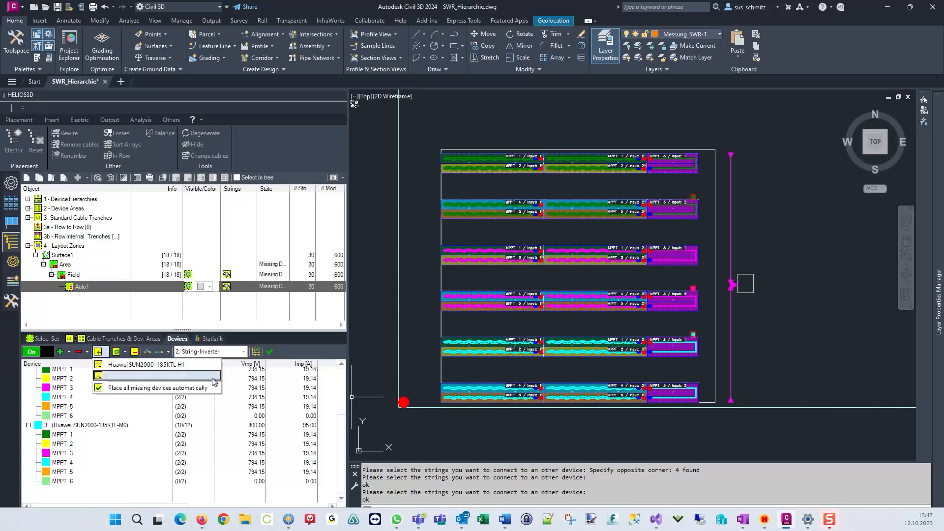
left_click(319, 351)
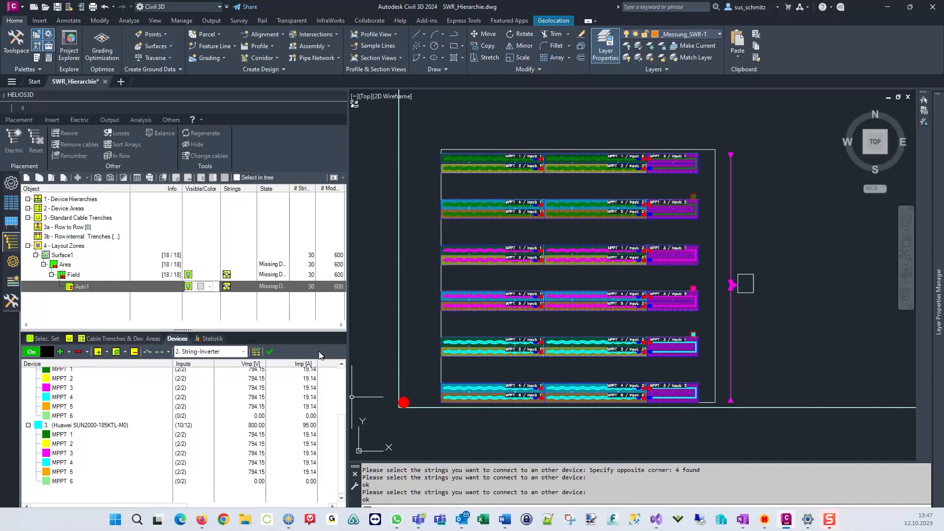
left_click(117, 352)
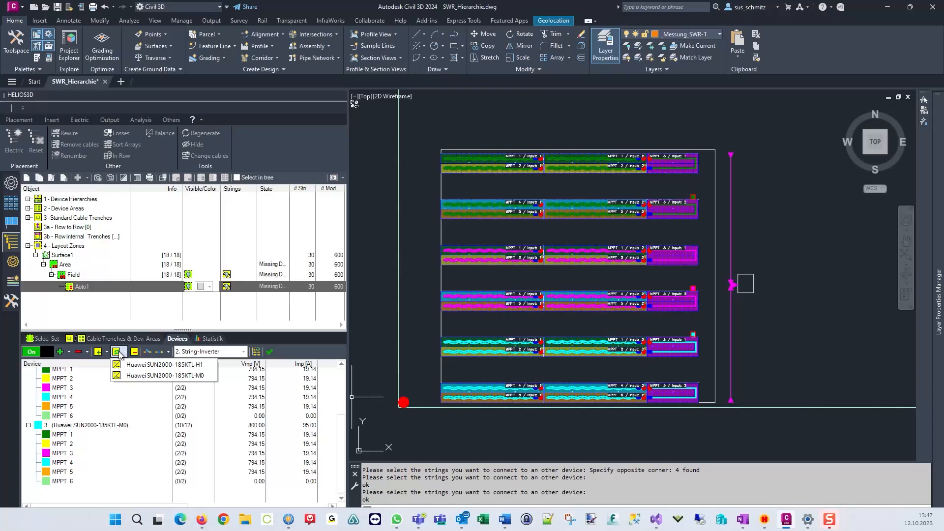
left_click(295, 347)
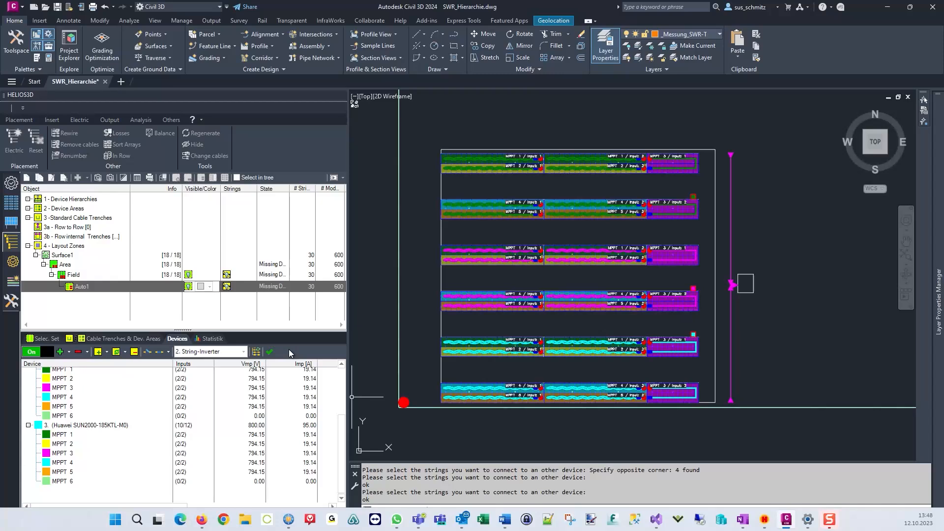
Select inverter 2 and connect the rightmost string of the sixth row to it.
scroll(100, 407, "up", 2)
left_click(102, 398)
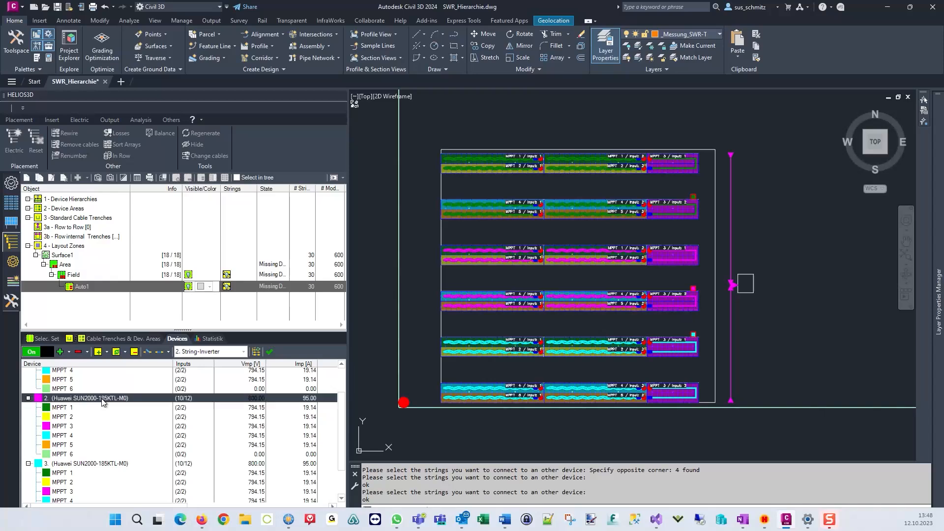
left_click(160, 351)
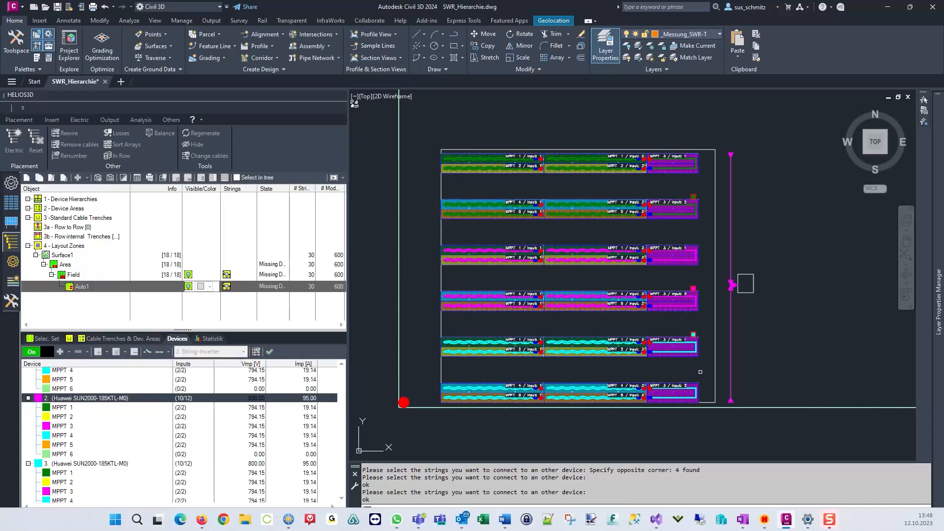
left_click(700, 372)
left_click(689, 396)
right_click(683, 369)
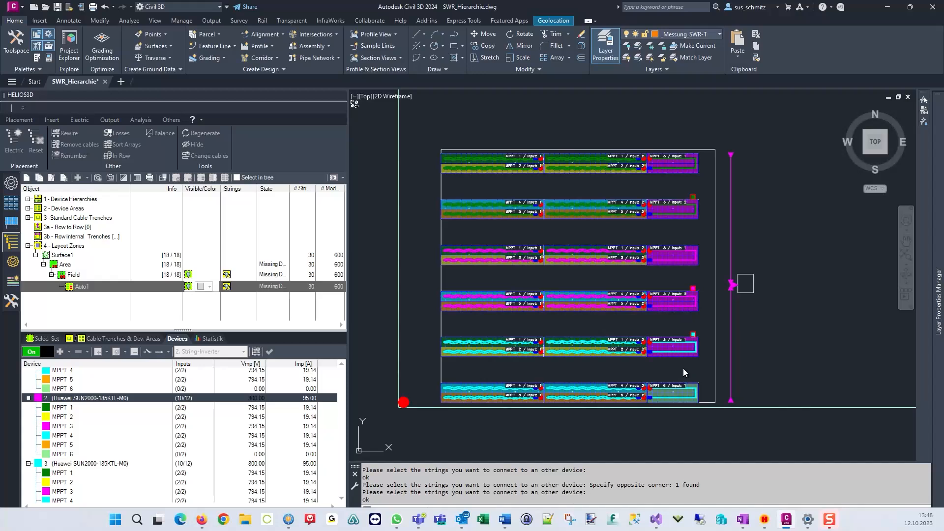
right_click(683, 370)
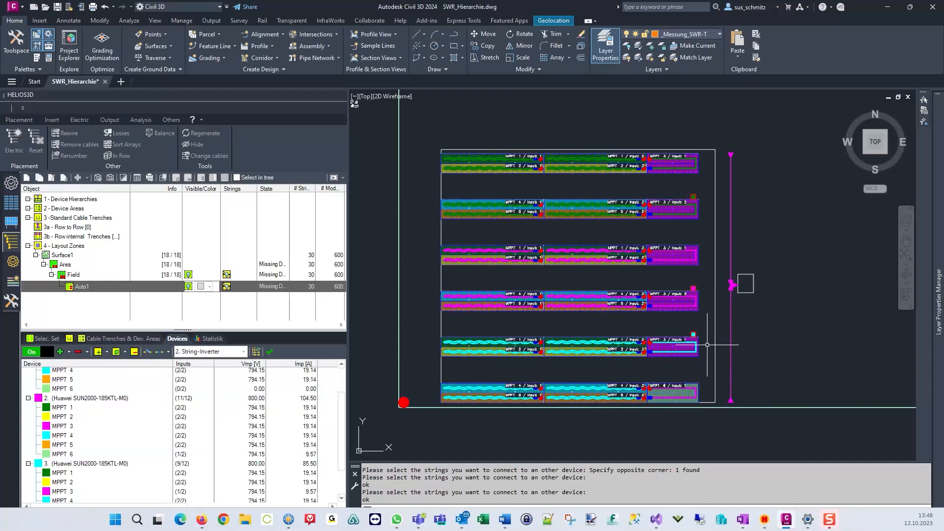
Select inverter 3 and reconnect the sixth row's rightmost string to it.
left_click(103, 464)
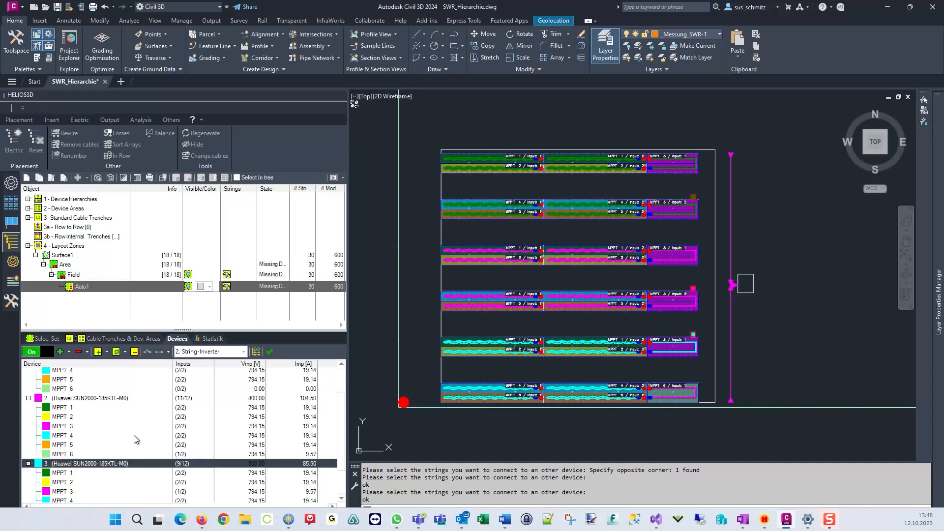
left_click(159, 351)
left_click(710, 373)
left_click(691, 395)
right_click(683, 362)
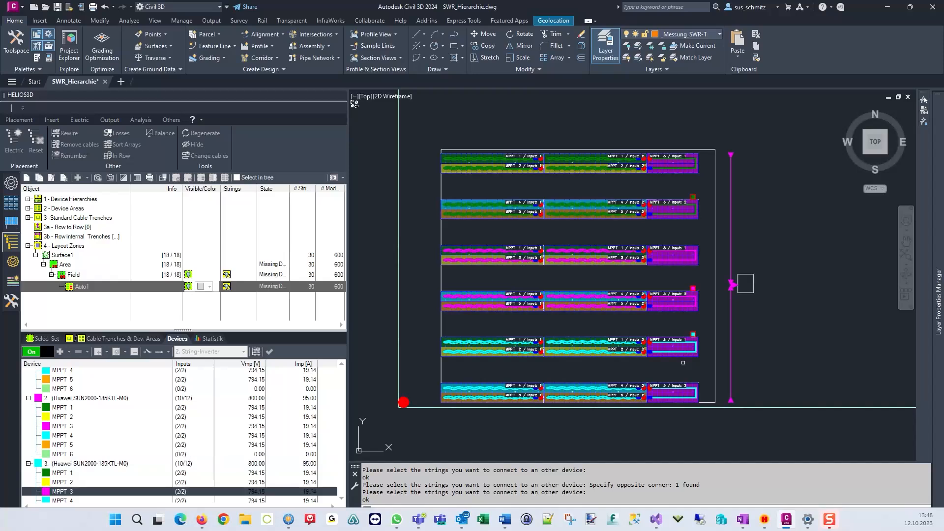
right_click(683, 362)
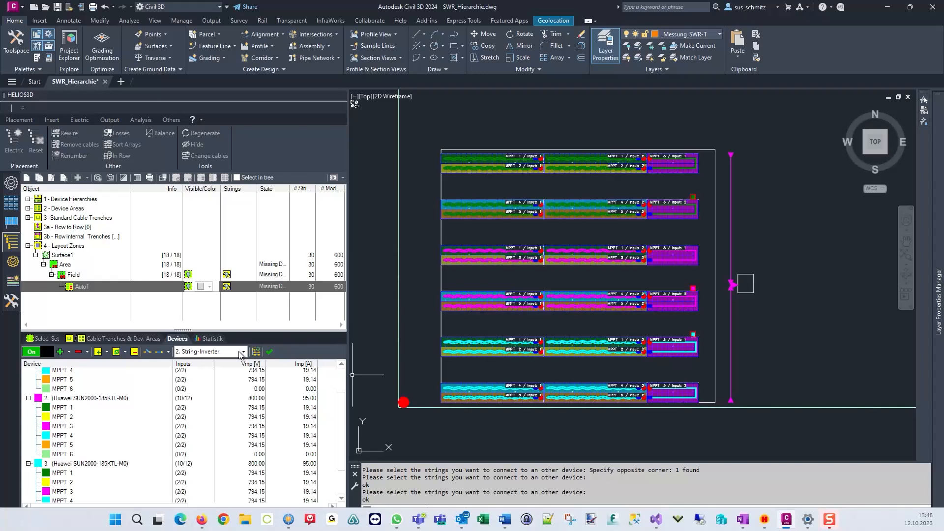
Insert the missing devices and cables for the 2: String-Inverter hierarchy level.
left_click(243, 352)
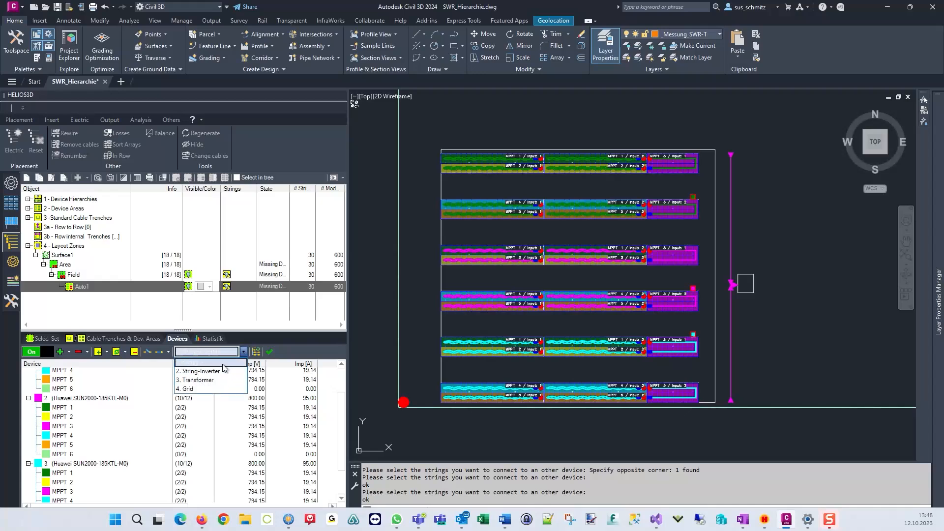
left_click(302, 355)
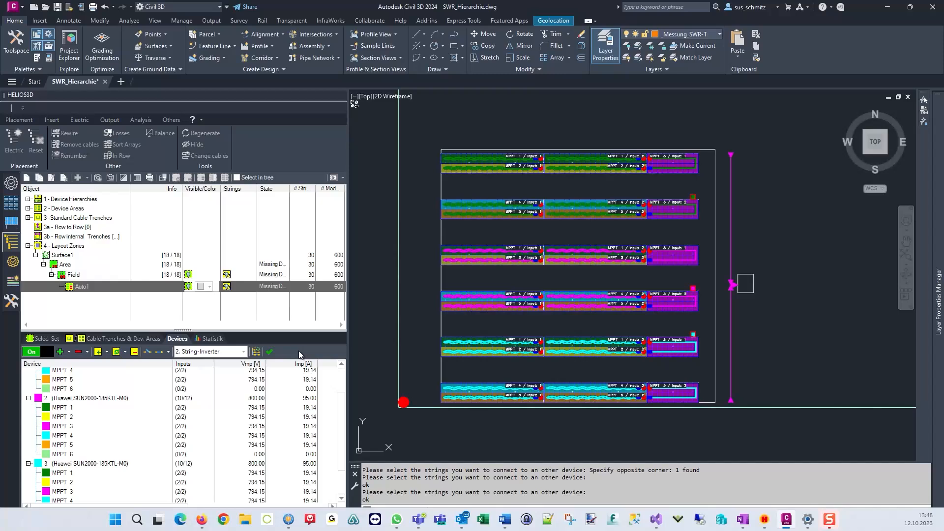
left_click(270, 353)
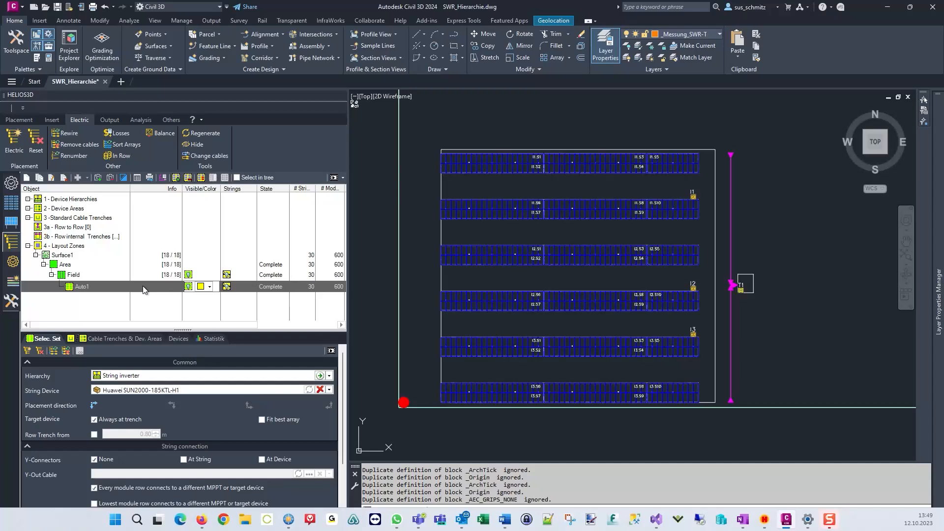
Open the cable hierarchy and highlight the cables of group G1 in the drawing.
left_click(12, 281)
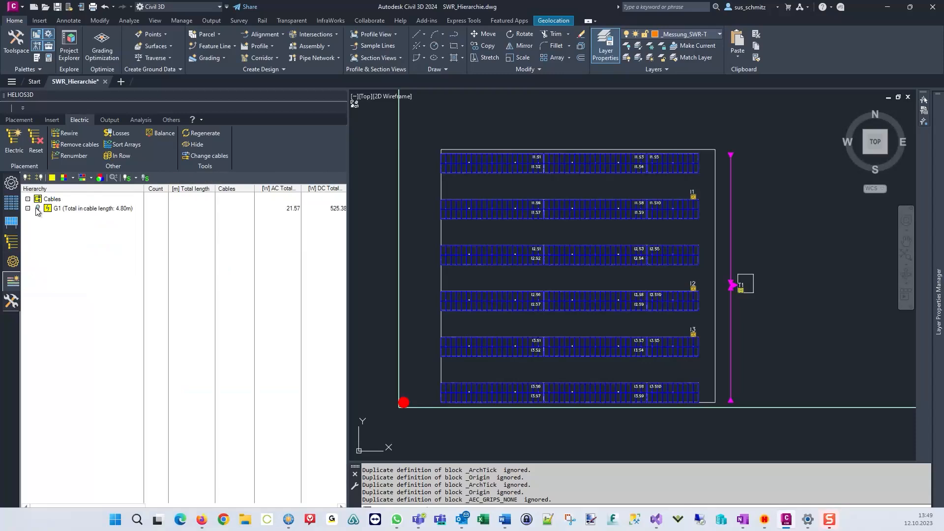
left_click(37, 209)
left_click(450, 284)
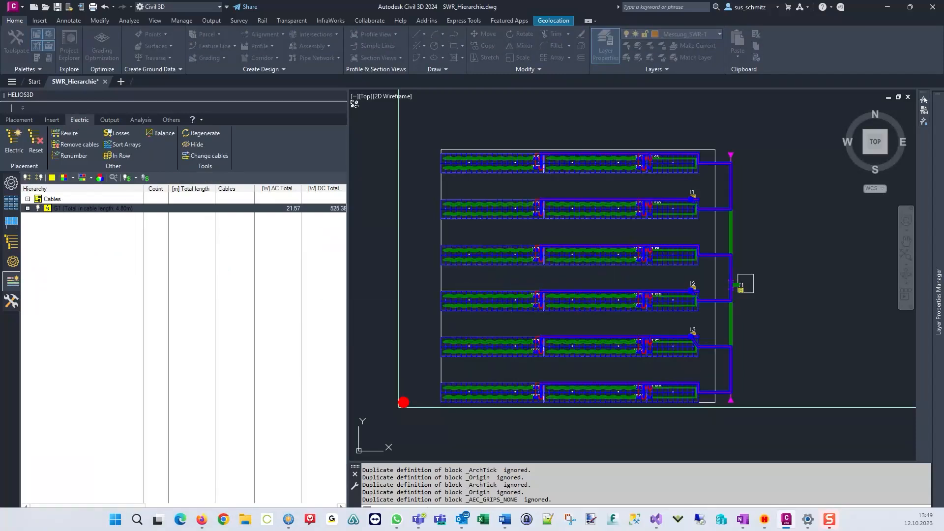